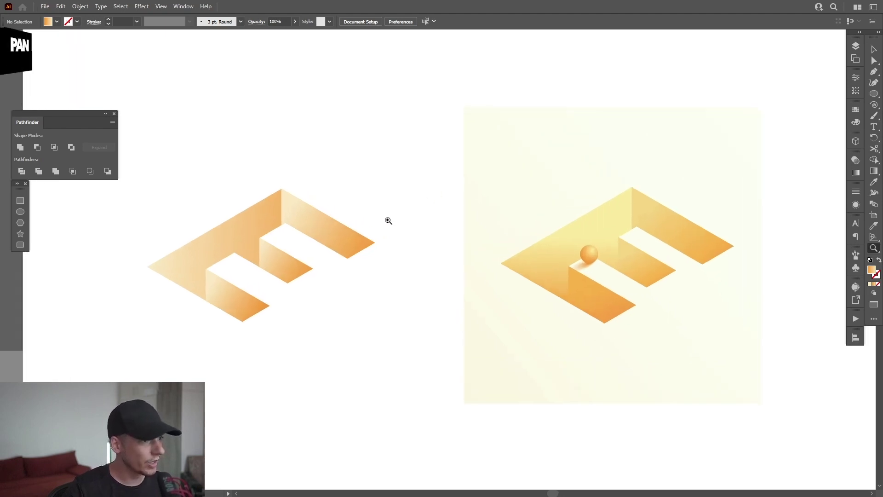
{"action": "key", "text": "v"}
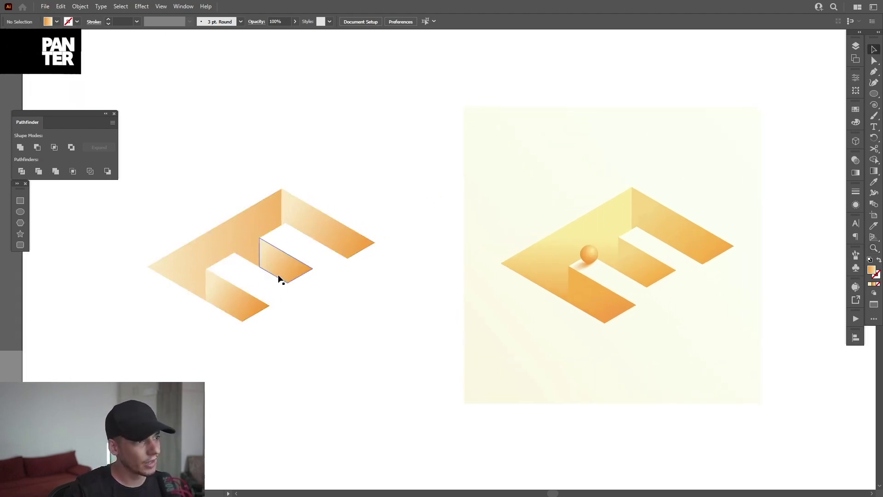
{"action": "key", "text": "space"}
{"action": "left_click_drag", "start_coordinate": [278, 277], "coordinate": [282, 276]}
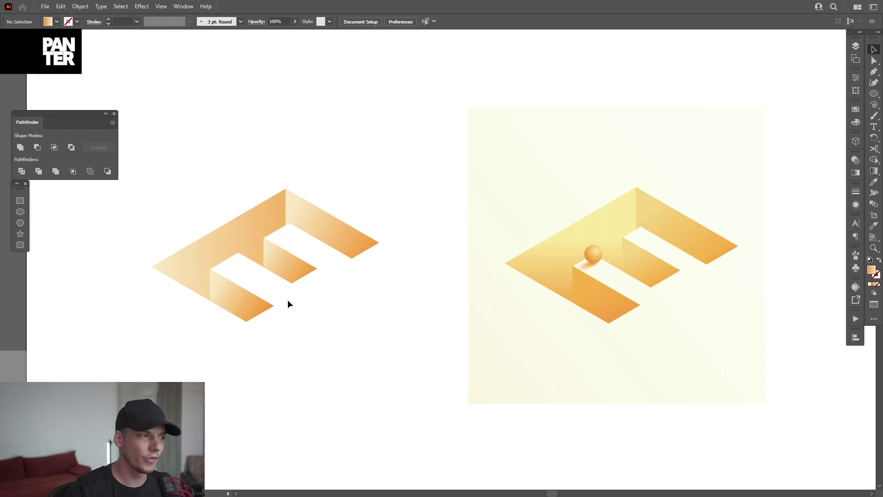
{"action": "left_click", "coordinate": [615, 260]}
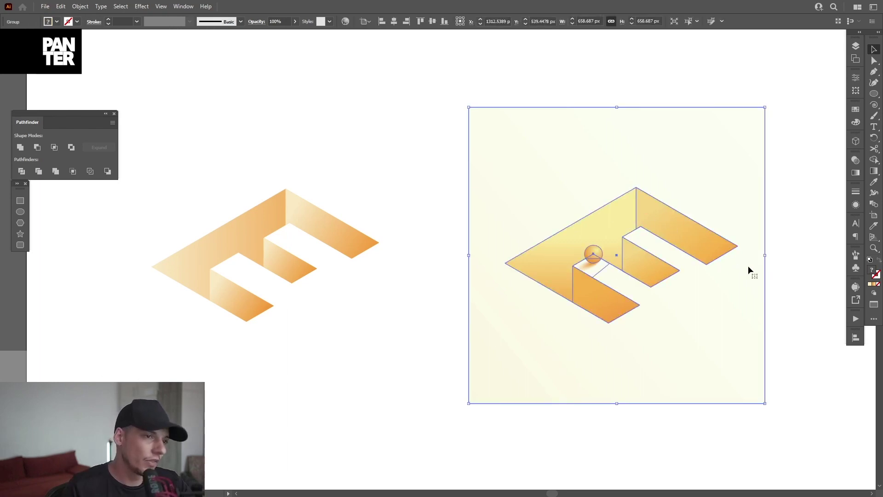
{"action": "left_click", "coordinate": [794, 254]}
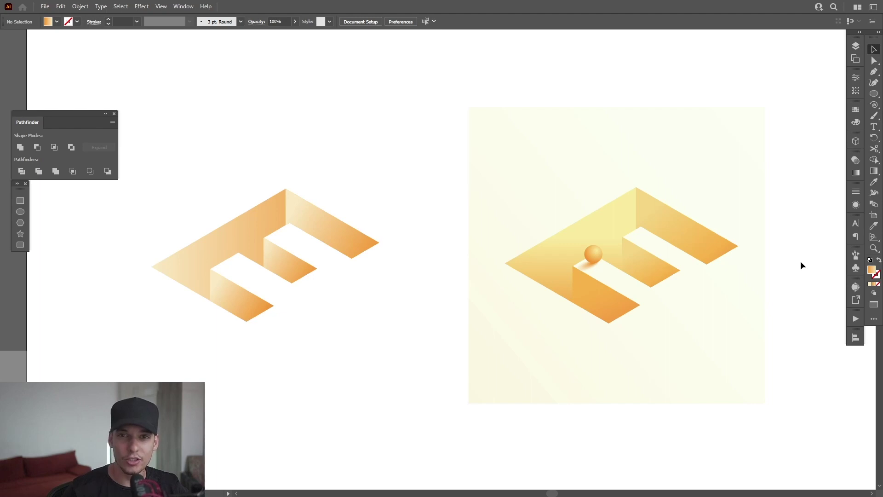
{"action": "key", "text": "v"}
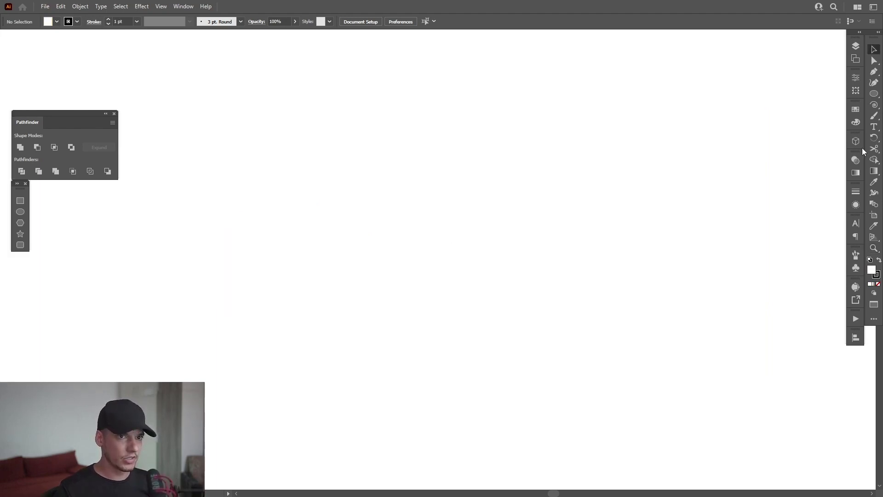
Create a text object with the capital letter E in Raleway ExtraBold and scale it up proportionally.
{"action": "left_click", "coordinate": [873, 127]}
{"action": "left_click", "coordinate": [412, 214]}
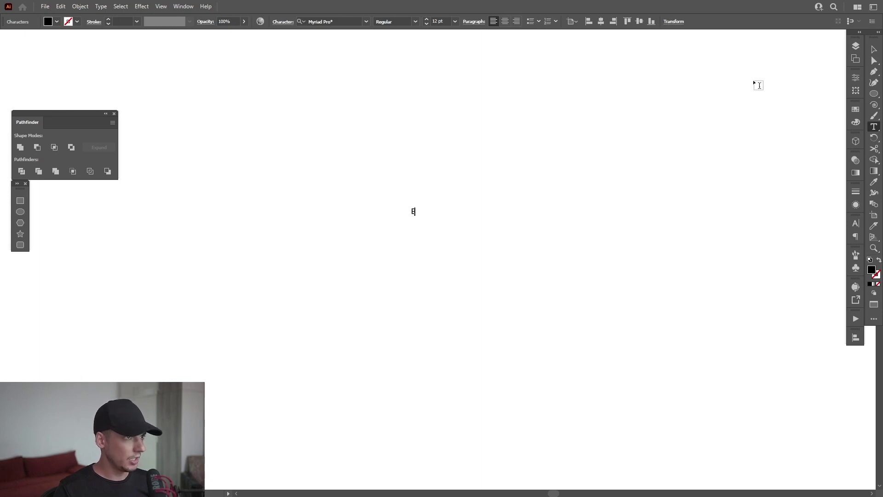
{"action": "left_click", "coordinate": [874, 52]}
{"action": "left_click_drag", "start_coordinate": [419, 208], "coordinate": [553, 112]}
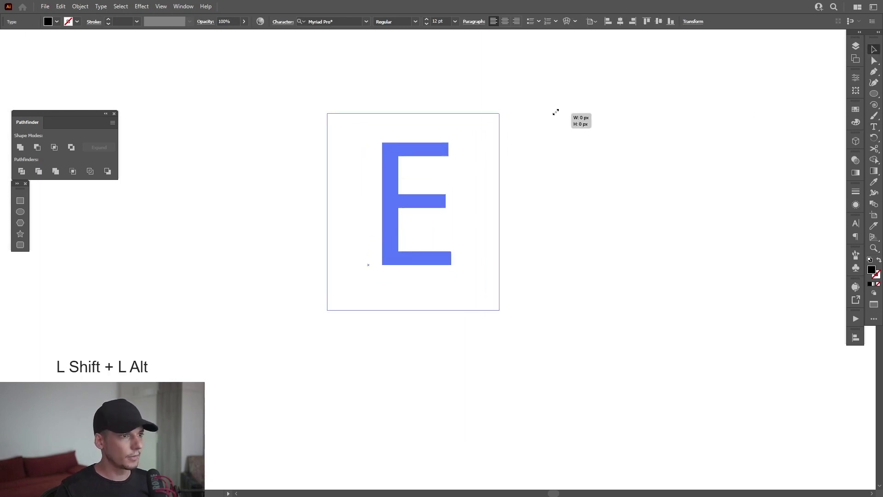
Expand the letter E into shapes and fill it with a medium-light grey swatch.
{"action": "left_click", "coordinate": [80, 6]}
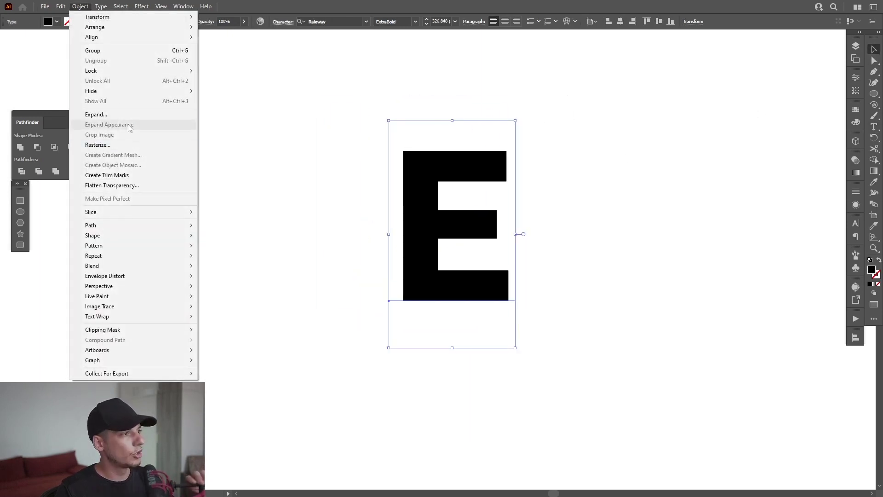
{"action": "left_click", "coordinate": [129, 113]}
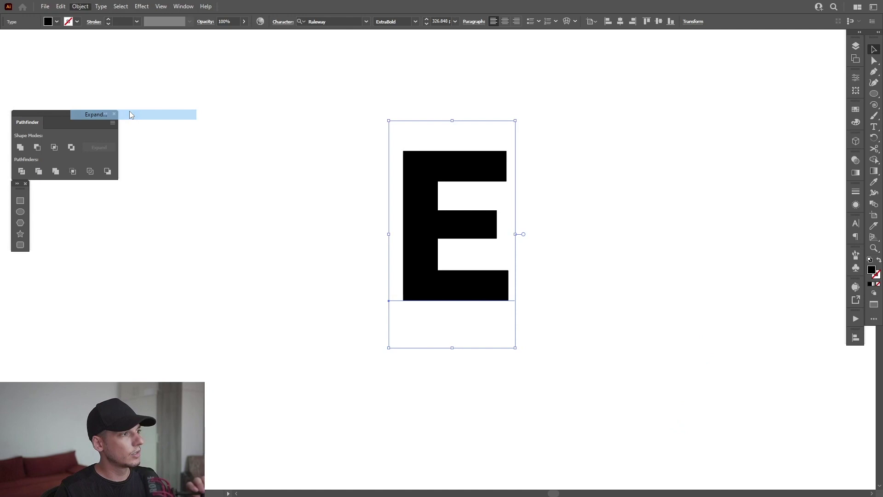
{"action": "key", "text": "Return"}
{"action": "left_click_drag", "start_coordinate": [439, 249], "coordinate": [429, 268]}
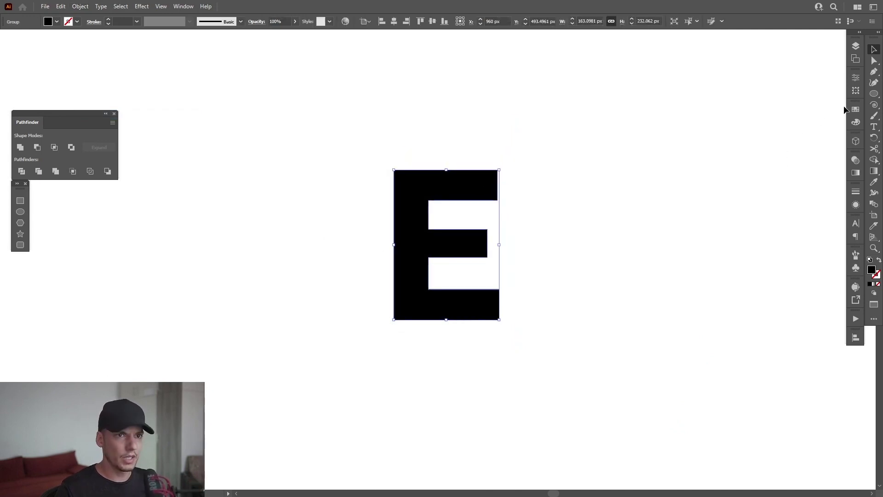
{"action": "left_click", "coordinate": [855, 110]}
{"action": "left_click", "coordinate": [796, 161]}
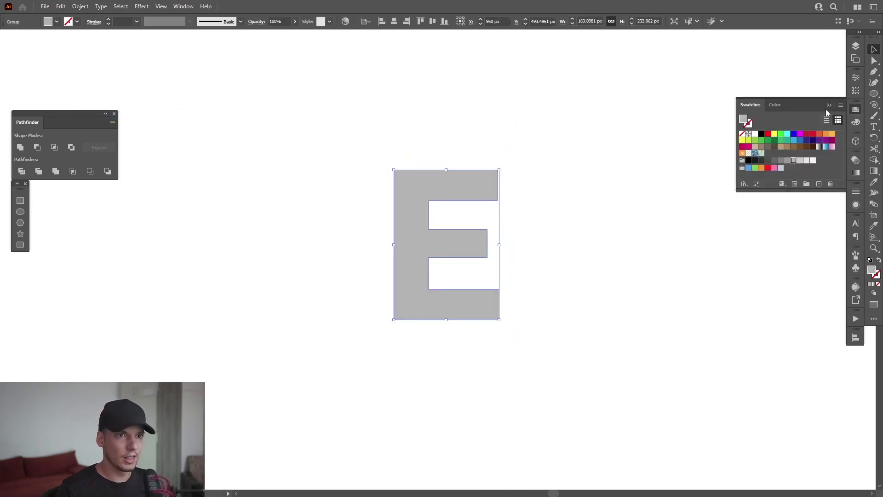
Apply the classic 3D Extrude & Bevel effect to the E with the Isometric Top position and 50 pt extrude depth.
{"action": "left_click", "coordinate": [142, 6]}
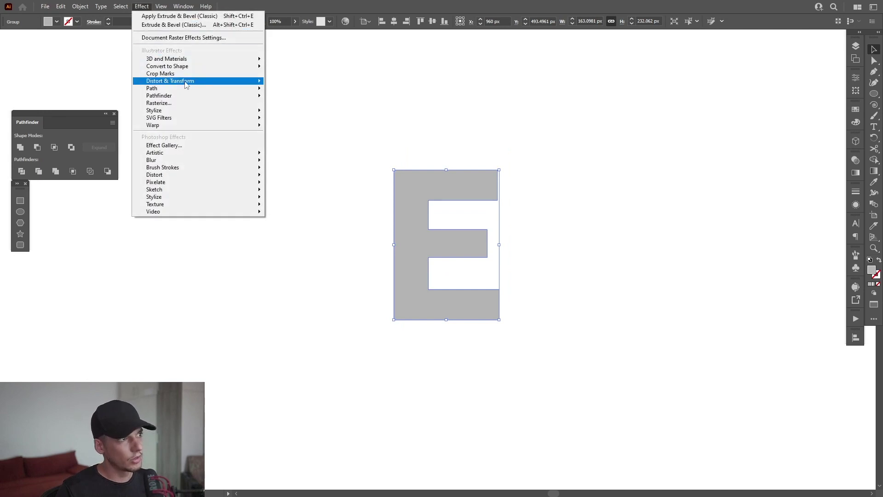
{"action": "mouse_move", "coordinate": [220, 60]}
{"action": "mouse_move", "coordinate": [324, 111]}
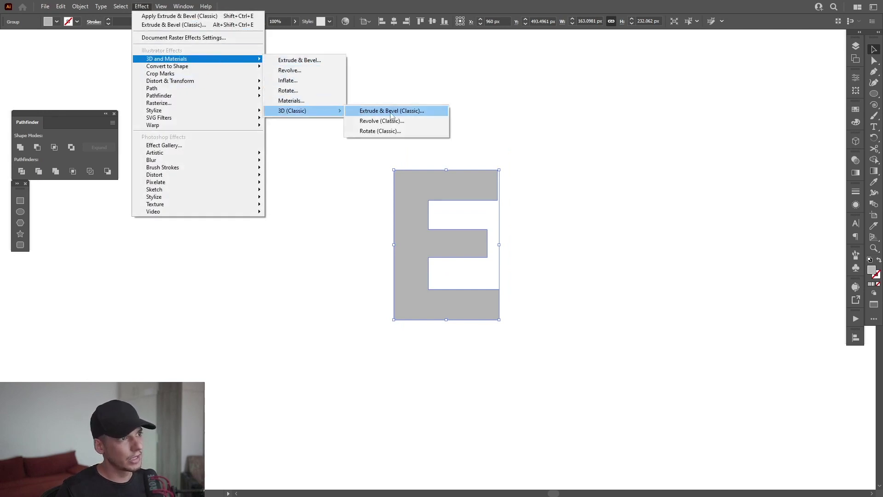
{"action": "left_click", "coordinate": [393, 113]}
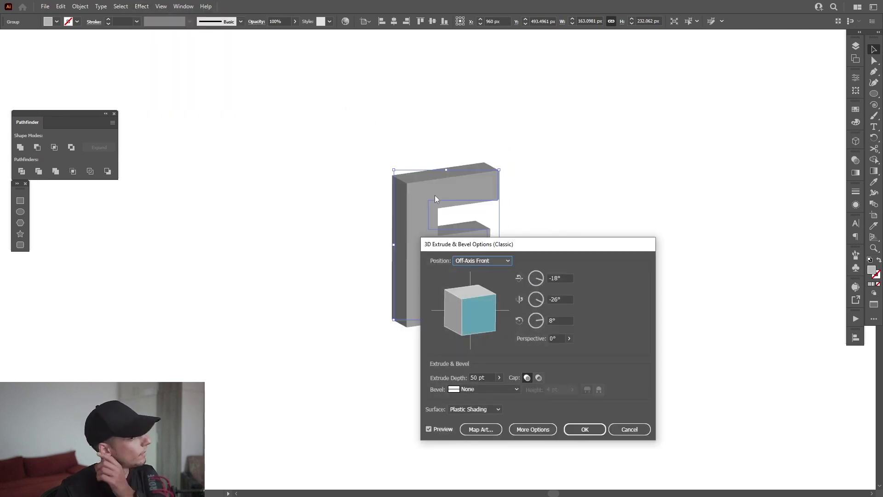
{"action": "left_click", "coordinate": [501, 260]}
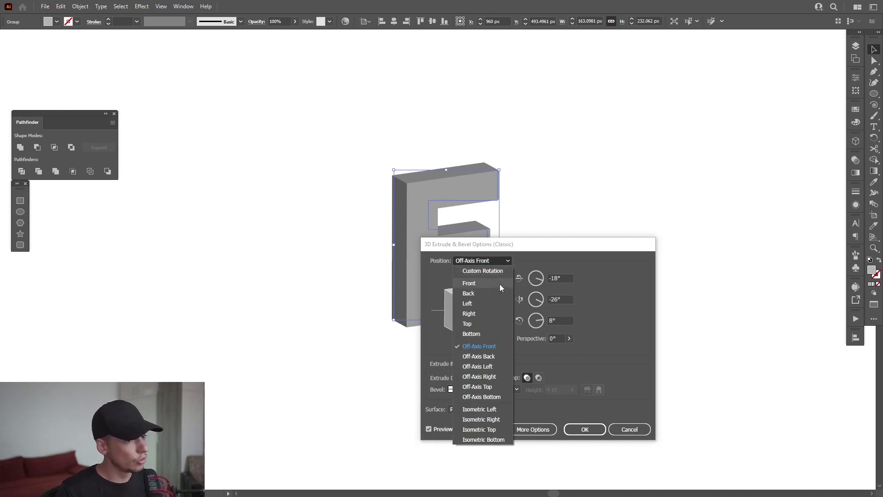
{"action": "left_click", "coordinate": [503, 429]}
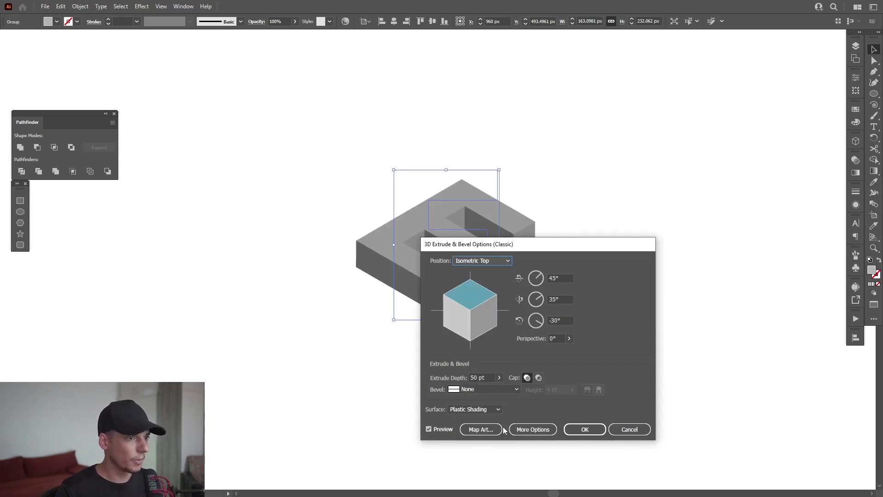
{"action": "left_click", "coordinate": [588, 429]}
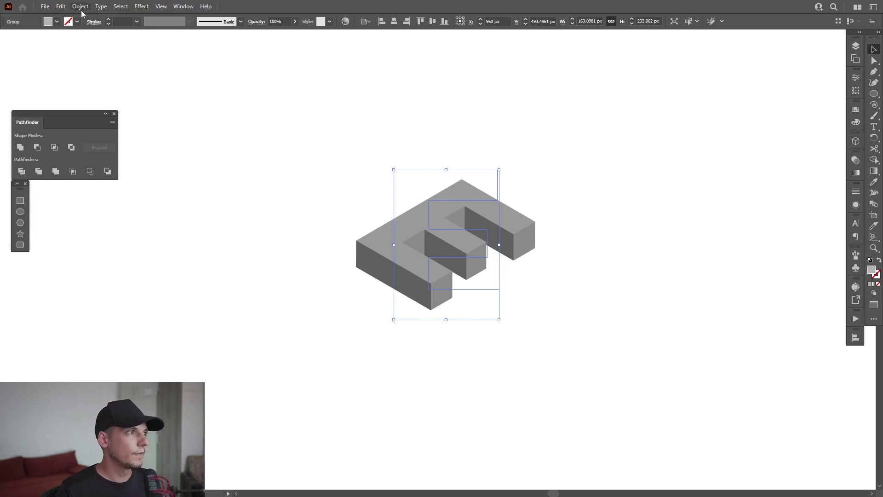
Expand the appearance of the extruded E and ungroup it until its faces are separate, leaving nothing selected.
{"action": "left_click", "coordinate": [80, 6]}
{"action": "left_click", "coordinate": [157, 123]}
{"action": "scroll", "coordinate": [423, 204], "scroll_direction": "up", "scroll_amount": 3, "text": "alt"}
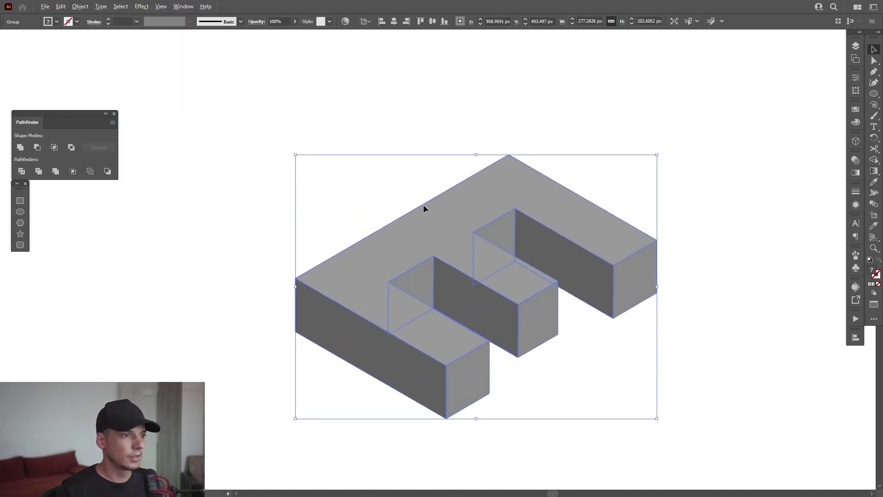
{"action": "right_click", "coordinate": [472, 211]}
{"action": "left_click", "coordinate": [516, 331]}
{"action": "right_click", "coordinate": [497, 224]}
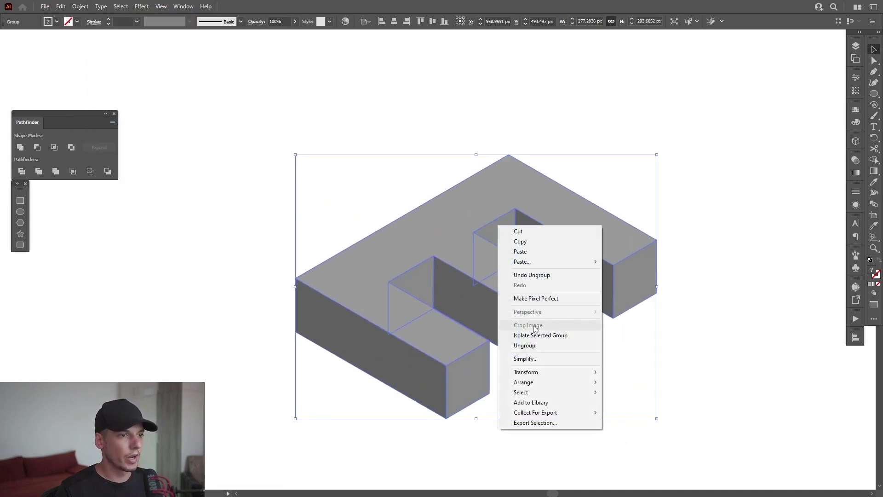
{"action": "left_click", "coordinate": [524, 345]}
{"action": "left_click", "coordinate": [602, 351]}
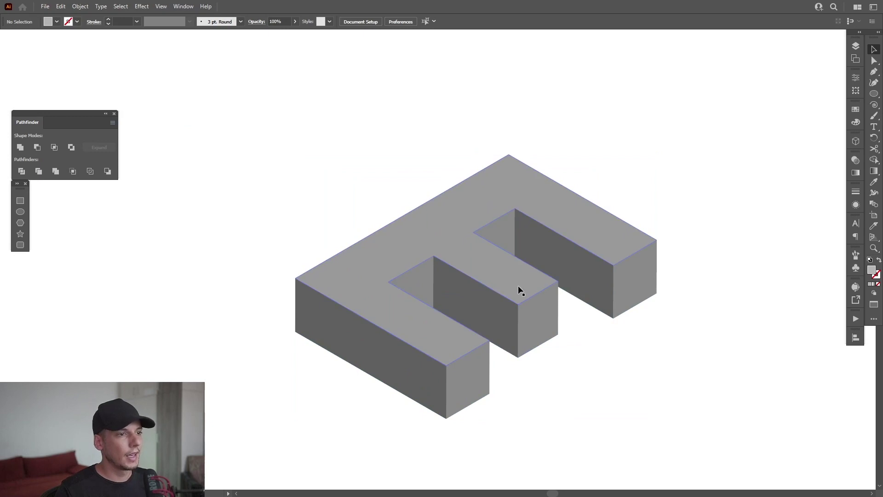
Separate the E's top face from the extruded letter, delete all side faces and move the top face back down to mid-canvas.
{"action": "left_click_drag", "start_coordinate": [518, 287], "coordinate": [511, 129]}
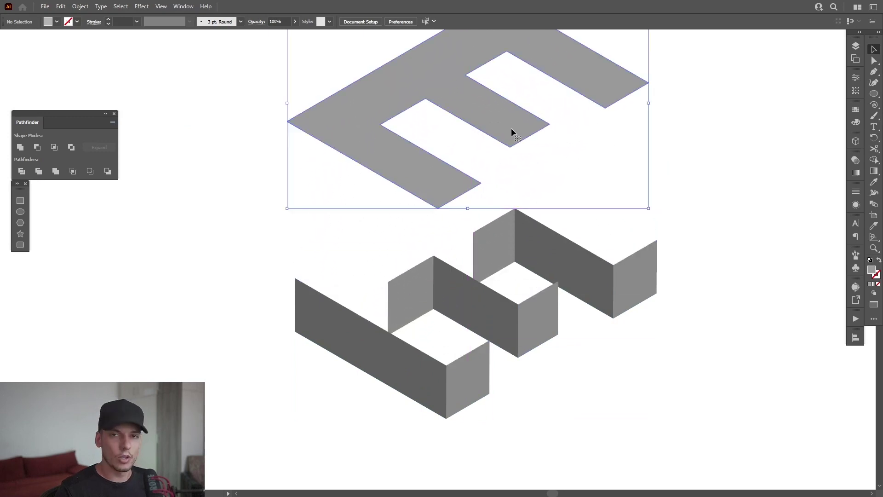
{"action": "left_click_drag", "start_coordinate": [693, 410], "coordinate": [248, 243]}
{"action": "key", "text": "Delete"}
{"action": "left_click_drag", "start_coordinate": [415, 166], "coordinate": [395, 335]}
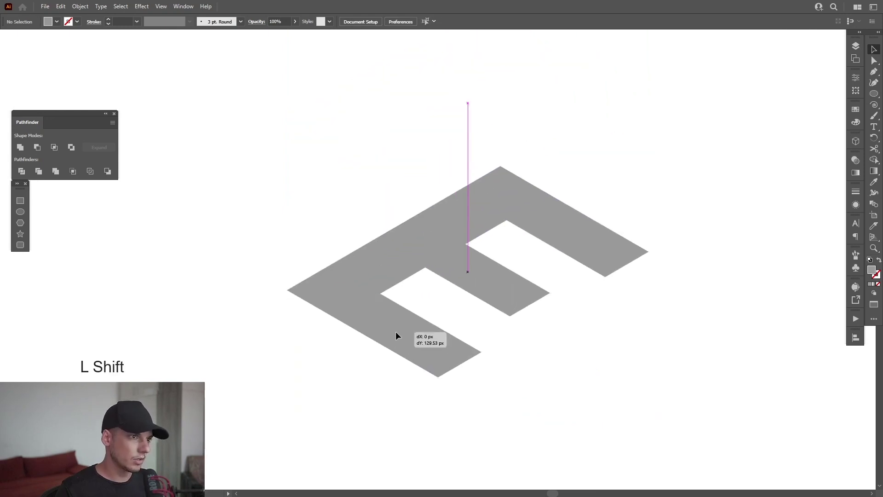
Fill the isometric E with a white-to-black linear gradient.
{"action": "key", "text": "ctrl+equal"}
{"action": "left_click", "coordinate": [855, 172]}
{"action": "left_click", "coordinate": [786, 237]}
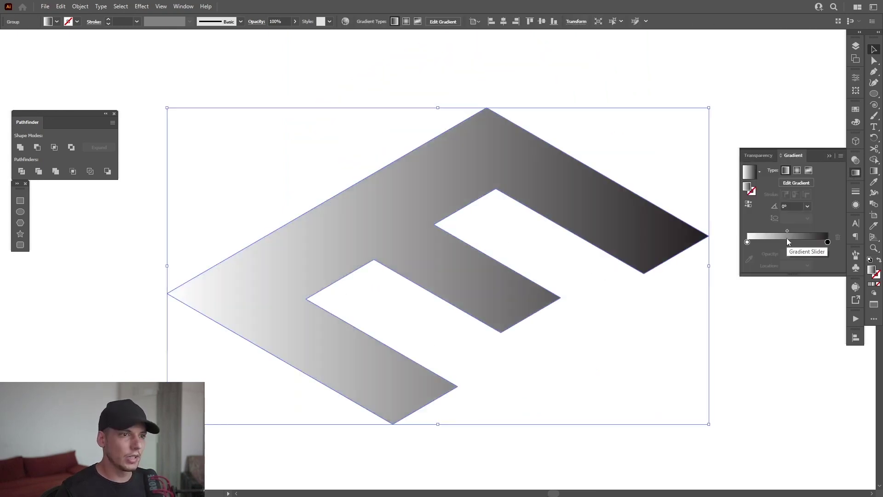
{"action": "key", "text": "ctrl+minus"}
Redraw the E's gradient almost horizontally, from just outside its white tip to well beyond its dark end.
{"action": "key", "text": "g"}
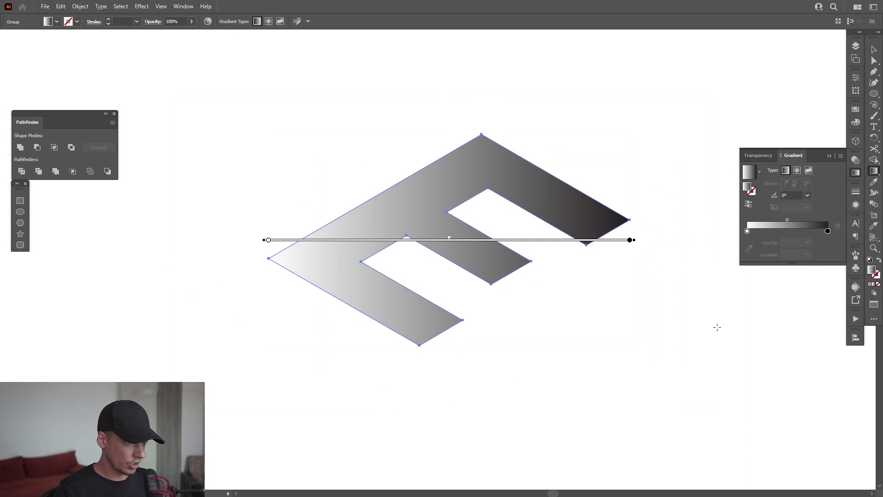
{"action": "left_click_drag", "start_coordinate": [728, 312], "coordinate": [416, 307]}
{"action": "key", "text": "ctrl+z"}
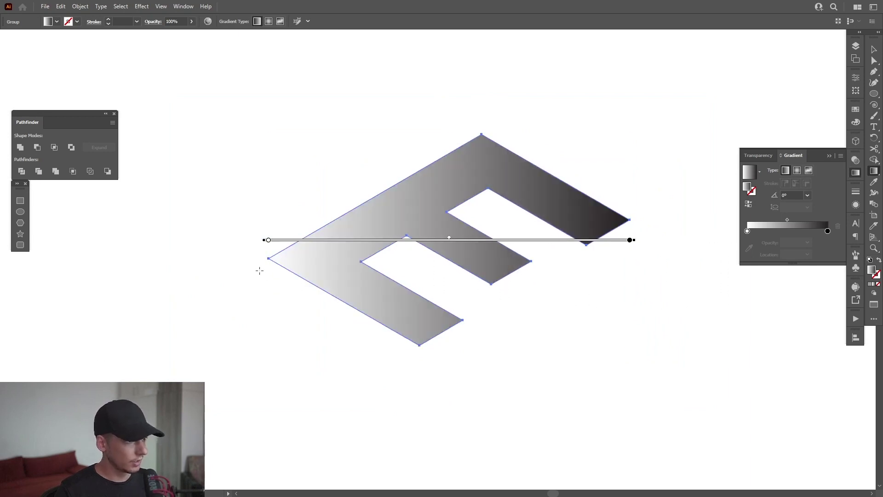
{"action": "mouse_move", "coordinate": [258, 271]}
{"action": "left_mouse_down"}
{"action": "mouse_move", "coordinate": [595, 299]}
{"action": "mouse_move", "coordinate": [733, 297]}
{"action": "mouse_move", "coordinate": [755, 287]}
{"action": "left_mouse_up"}
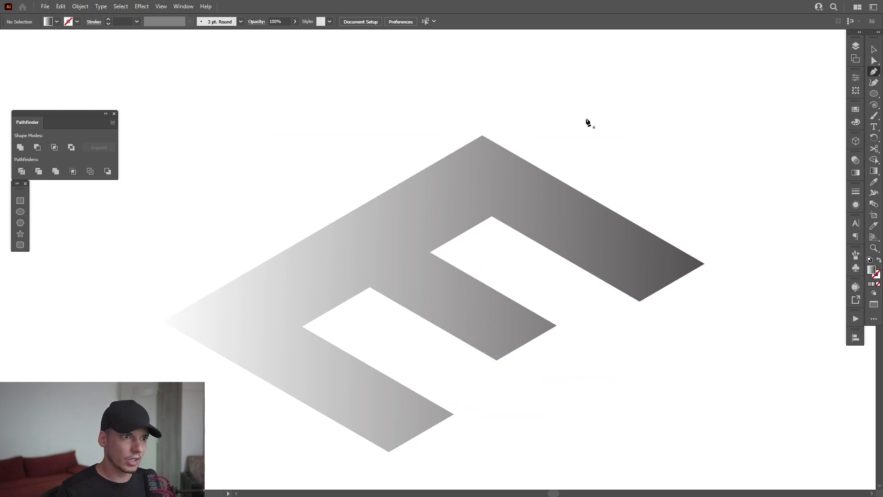
Trace the E's upper arm with the Pen tool as a closed gradient shape, using a vertical edge down from the apex, and deselect it.
{"action": "scroll", "coordinate": [499, 119], "scroll_direction": "up", "scroll_amount": 2, "text": "alt"}
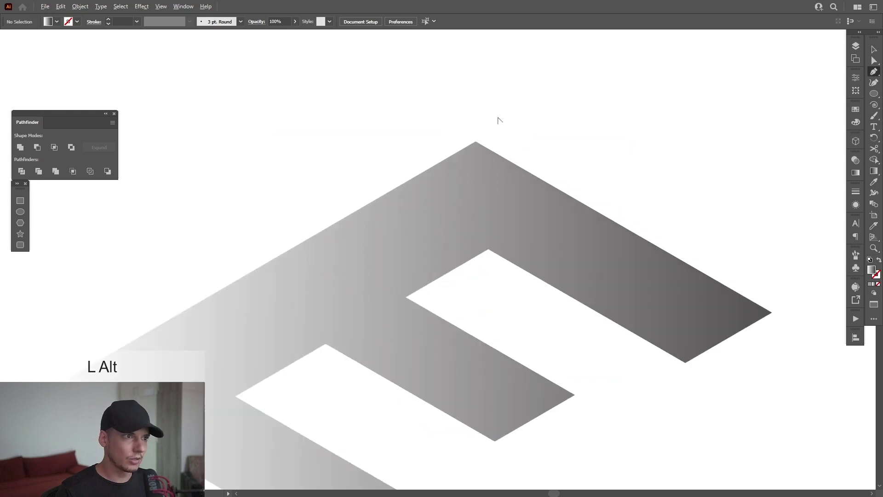
{"action": "left_click", "coordinate": [475, 141]}
{"action": "scroll", "coordinate": [472, 186], "scroll_direction": "up", "scroll_amount": 2, "text": "alt"}
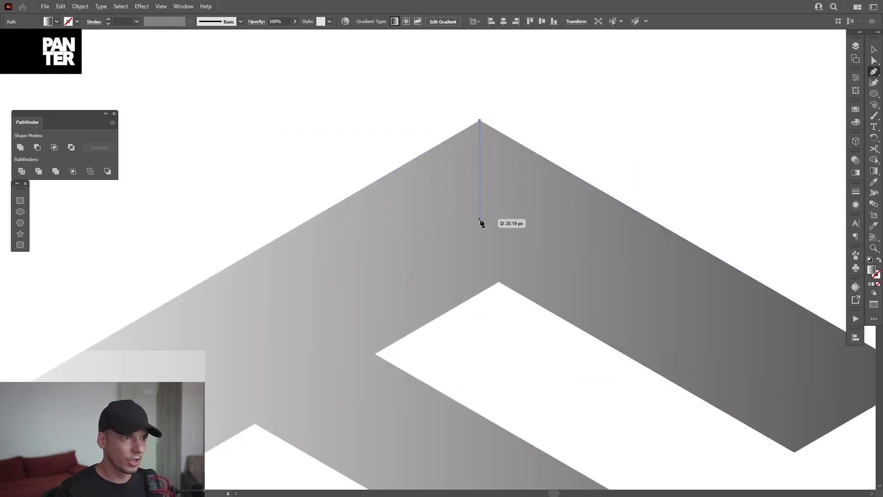
{"action": "left_click", "coordinate": [480, 293], "text": "shift"}
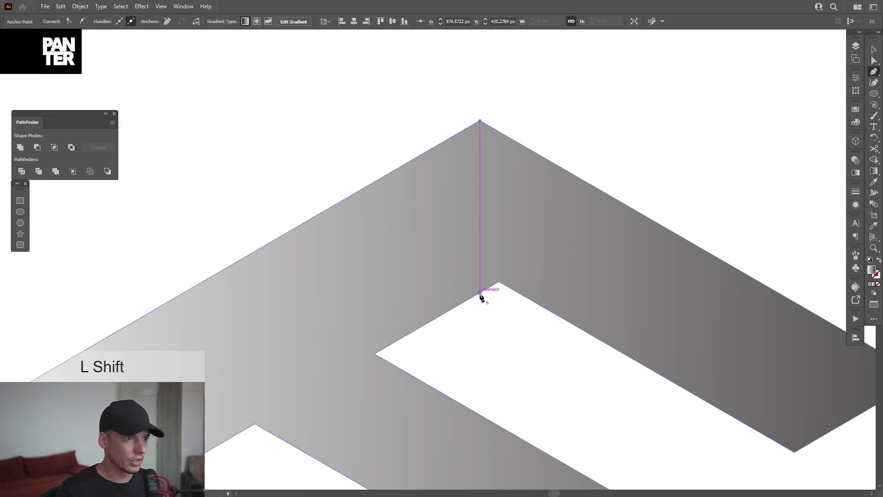
{"action": "left_click", "coordinate": [500, 282]}
{"action": "key", "text": "space"}
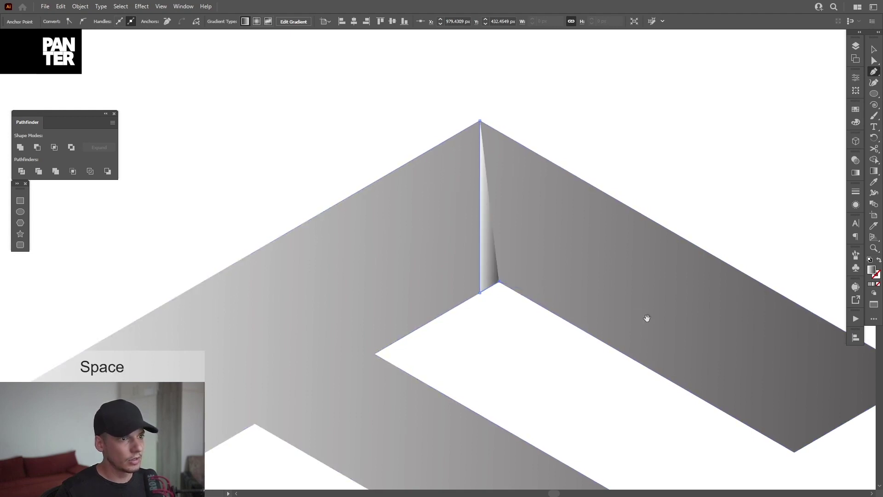
{"action": "left_click_drag", "start_coordinate": [647, 317], "coordinate": [492, 219]}
{"action": "left_click", "coordinate": [641, 353]}
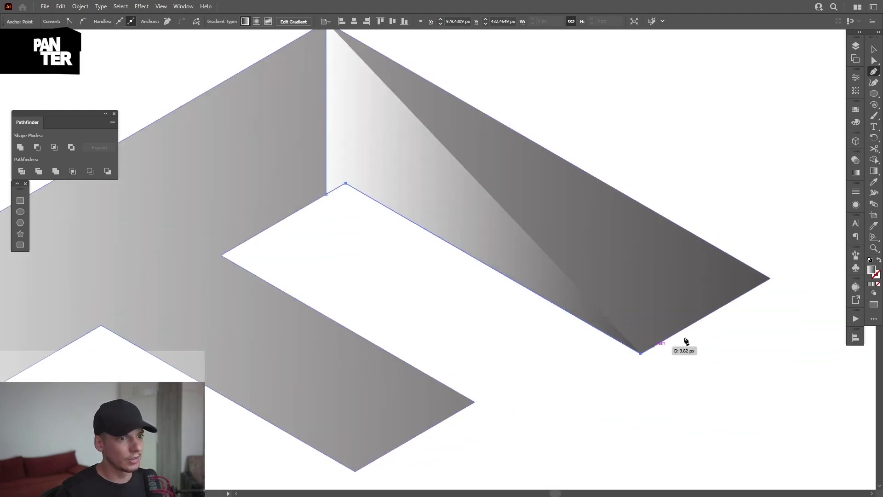
{"action": "left_click", "coordinate": [771, 279]}
{"action": "key", "text": "space"}
{"action": "left_click_drag", "start_coordinate": [508, 88], "coordinate": [544, 162]}
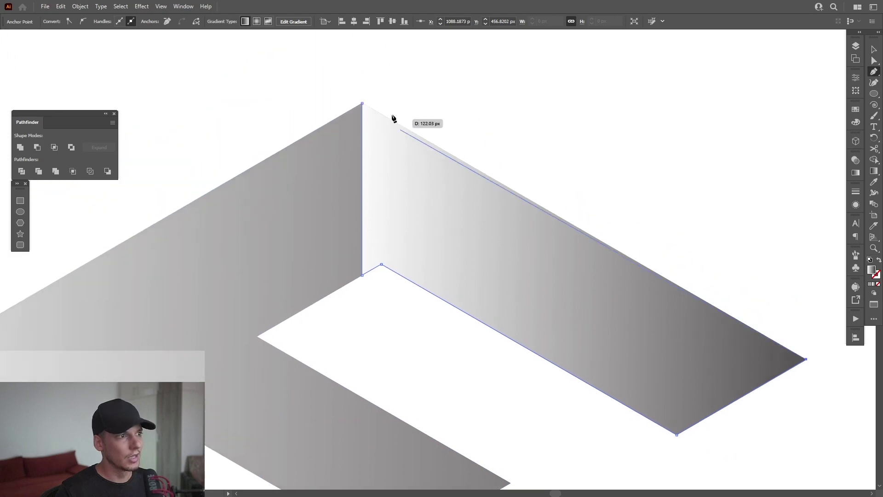
{"action": "key", "text": "v"}
{"action": "left_click", "coordinate": [572, 108]}
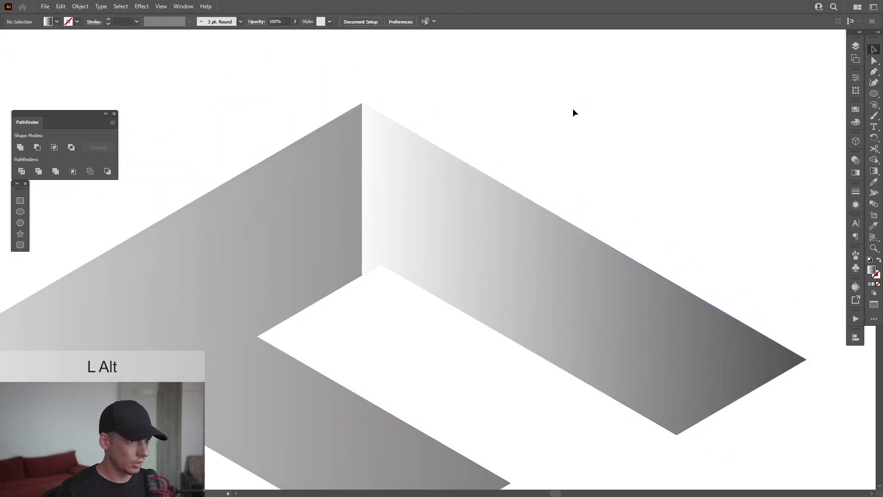
Trace the E's middle arm with the Pen tool as a closed gradient shape, using a vertical edge down from its inner corner.
{"action": "scroll", "coordinate": [572, 137], "scroll_direction": "down", "scroll_amount": 2}
{"action": "key", "text": "space"}
{"action": "left_click_drag", "start_coordinate": [572, 137], "coordinate": [580, 140]}
{"action": "scroll", "coordinate": [500, 238], "scroll_direction": "up", "scroll_amount": 1}
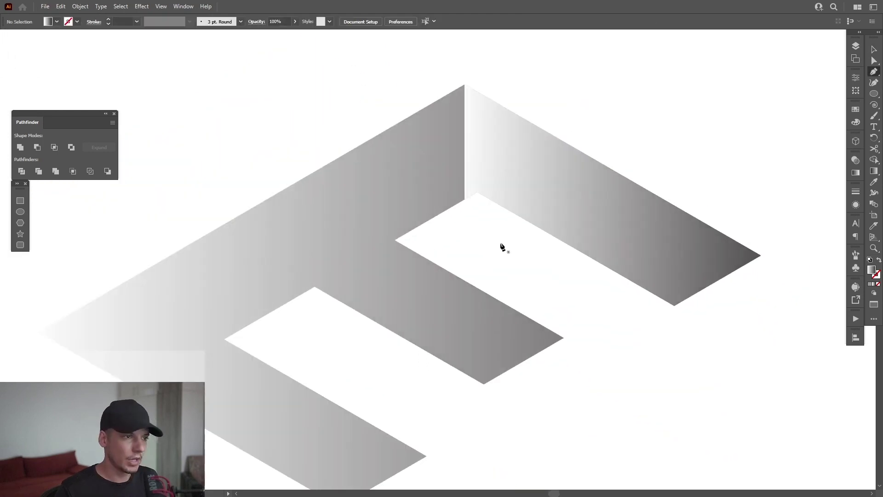
{"action": "scroll", "coordinate": [412, 254], "scroll_direction": "up", "scroll_amount": 1}
{"action": "key", "text": "space"}
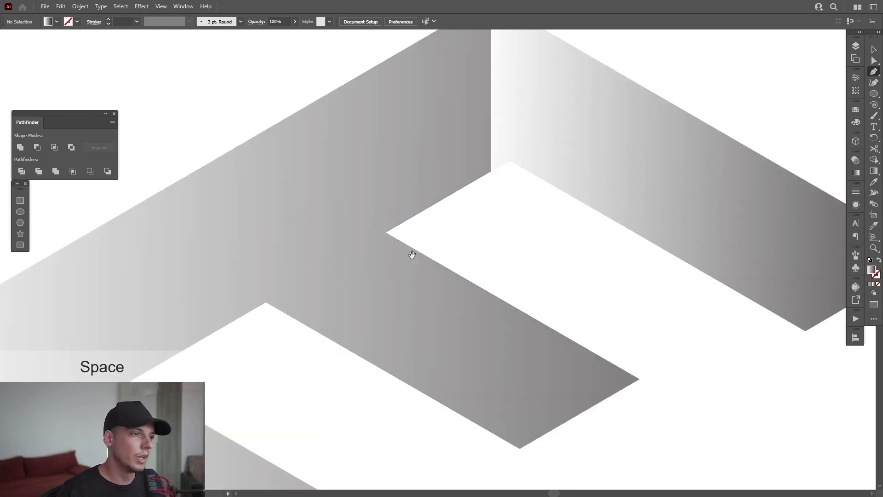
{"action": "left_click_drag", "start_coordinate": [412, 254], "coordinate": [434, 210]}
{"action": "left_click", "coordinate": [407, 190]}
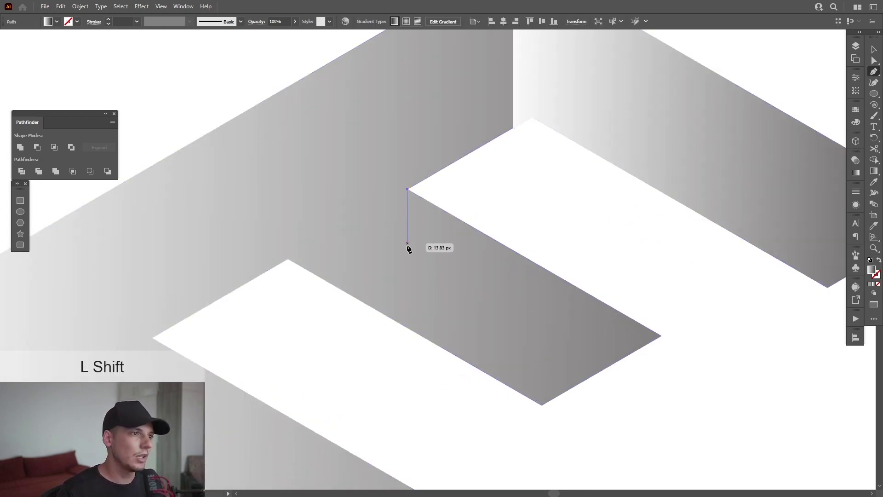
{"action": "left_click", "coordinate": [407, 329]}
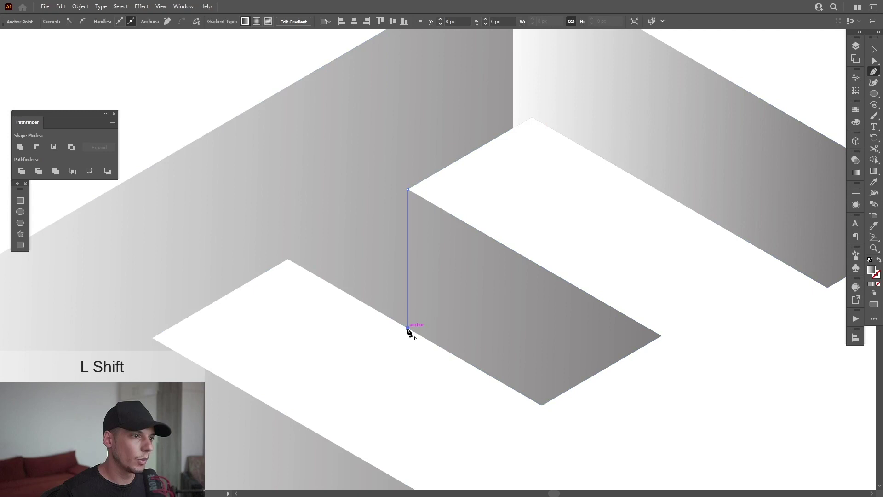
{"action": "left_click", "coordinate": [541, 405]}
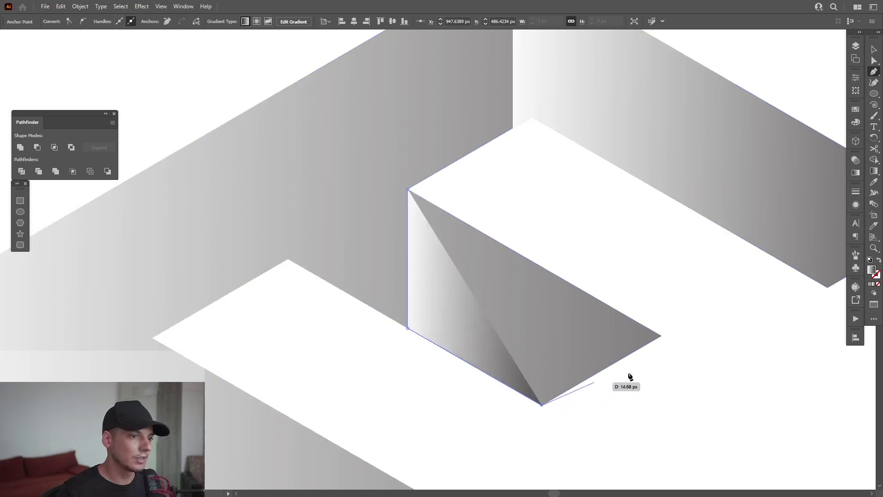
{"action": "left_click", "coordinate": [661, 336]}
{"action": "left_click", "coordinate": [407, 191]}
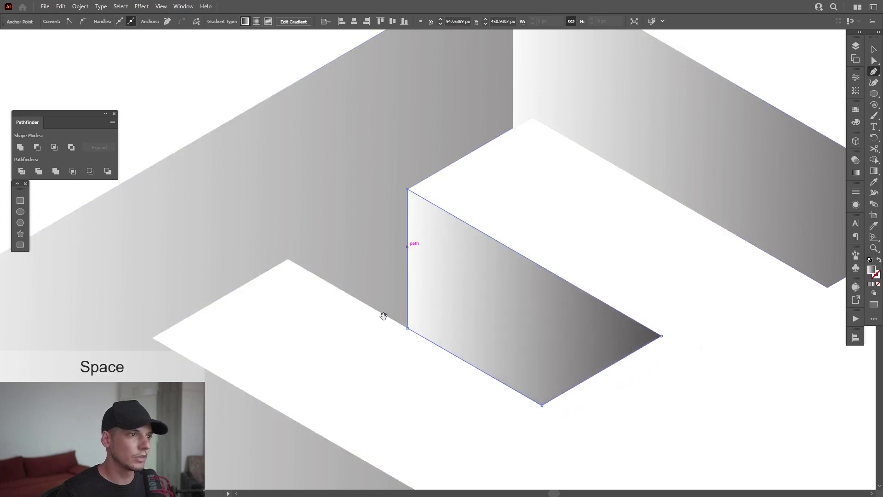
Trace the E's lower arm as a closed gradient shape with a vertical edge down from its inner corner, and deselect it.
{"action": "left_click_drag", "start_coordinate": [382, 315], "coordinate": [569, 143]}
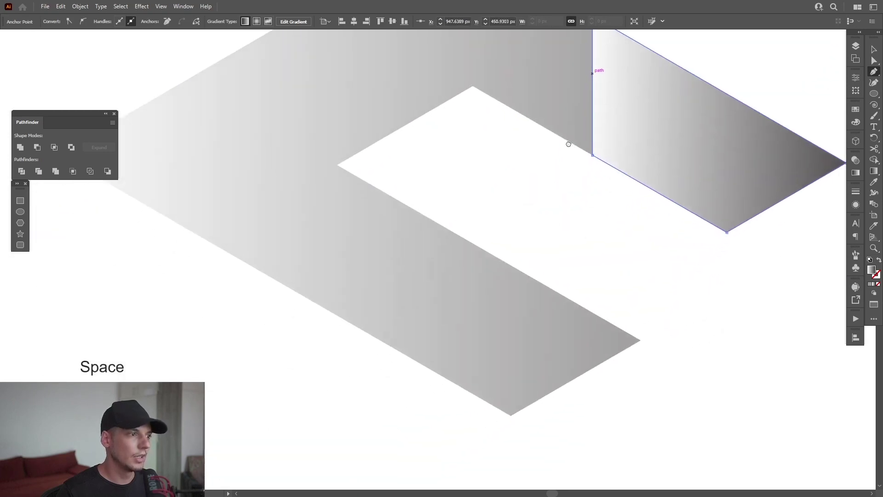
{"action": "left_click", "coordinate": [337, 165]}
{"action": "left_click", "coordinate": [337, 305], "text": "shift"}
{"action": "left_click", "coordinate": [510, 413]}
{"action": "left_click", "coordinate": [640, 340]}
{"action": "left_click", "coordinate": [337, 164]}
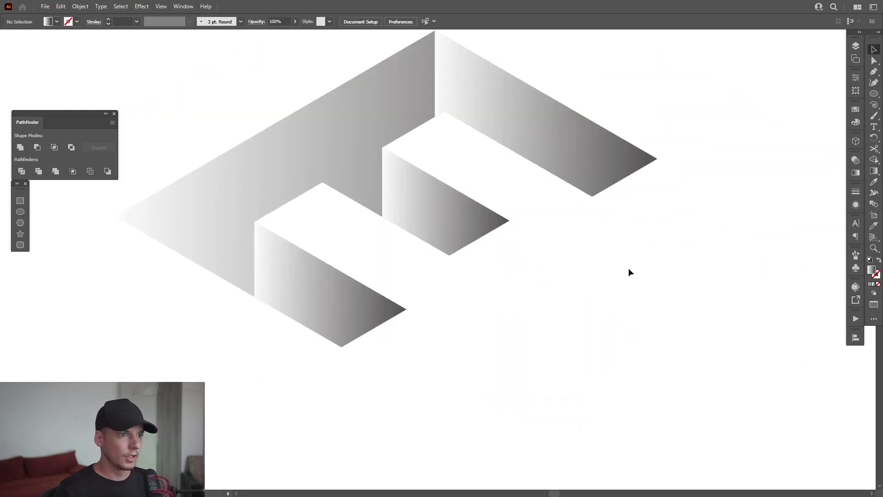
{"action": "left_click_drag", "start_coordinate": [610, 268], "coordinate": [618, 300]}
Redraw the upper arm's gradient diagonally along the arm, from just inside its vertical edge to well beyond its far end.
{"action": "left_click", "coordinate": [612, 193]}
{"action": "left_click_drag", "start_coordinate": [611, 194], "coordinate": [638, 220]}
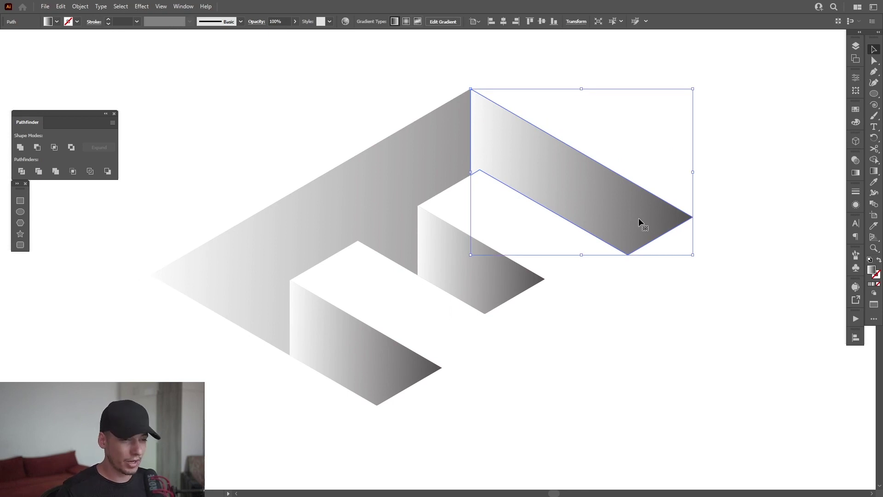
{"action": "key", "text": "g"}
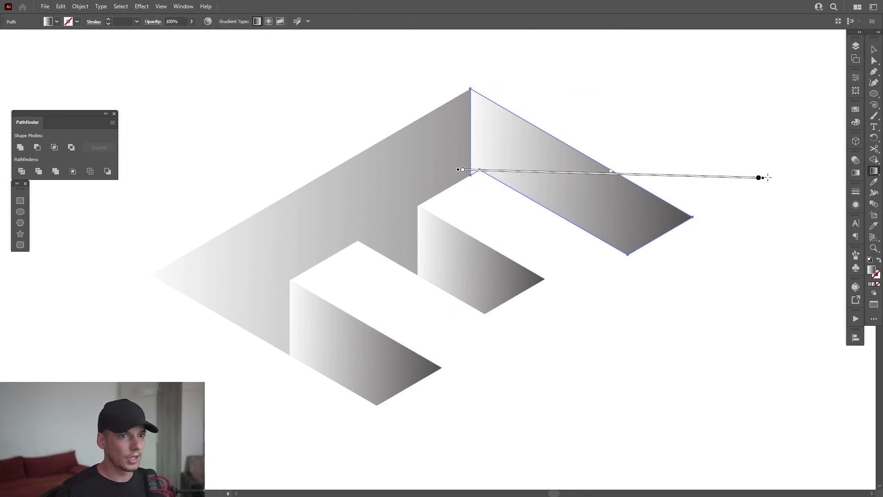
{"action": "mouse_move", "coordinate": [480, 137]}
{"action": "left_mouse_down"}
{"action": "mouse_move", "coordinate": [755, 311]}
{"action": "mouse_move", "coordinate": [737, 343]}
{"action": "mouse_move", "coordinate": [748, 328]}
{"action": "left_mouse_up"}
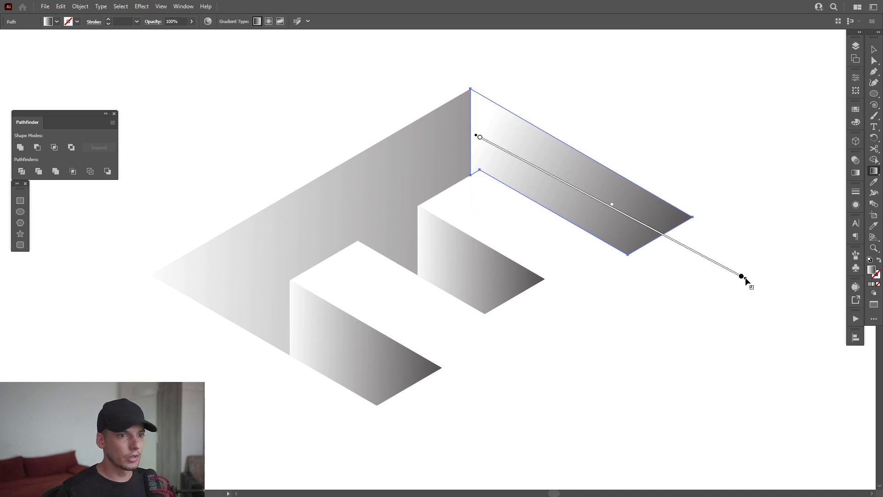
{"action": "mouse_move", "coordinate": [747, 281]}
{"action": "left_mouse_down"}
{"action": "mouse_move", "coordinate": [798, 311]}
{"action": "mouse_move", "coordinate": [731, 285]}
{"action": "mouse_move", "coordinate": [855, 334]}
{"action": "mouse_move", "coordinate": [814, 333]}
{"action": "mouse_move", "coordinate": [843, 349]}
{"action": "left_mouse_up"}
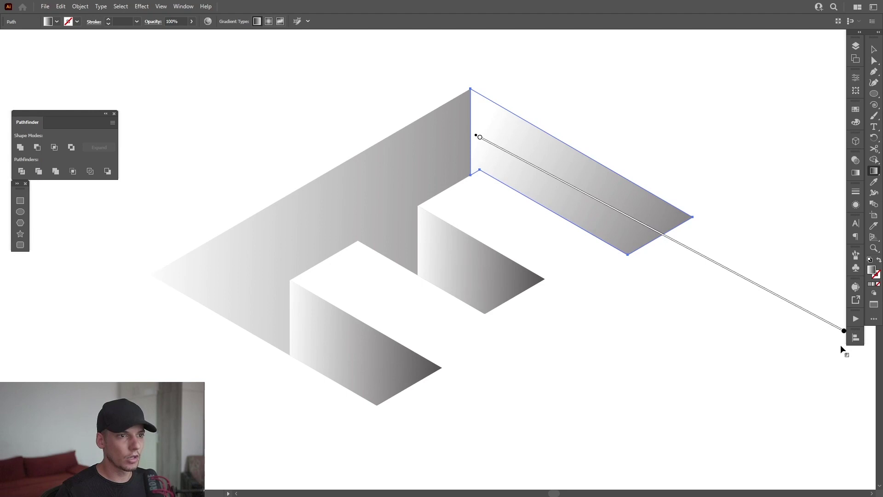
{"action": "mouse_move", "coordinate": [654, 230]}
{"action": "left_mouse_down"}
{"action": "mouse_move", "coordinate": [676, 243]}
{"action": "mouse_move", "coordinate": [638, 233]}
{"action": "left_mouse_up"}
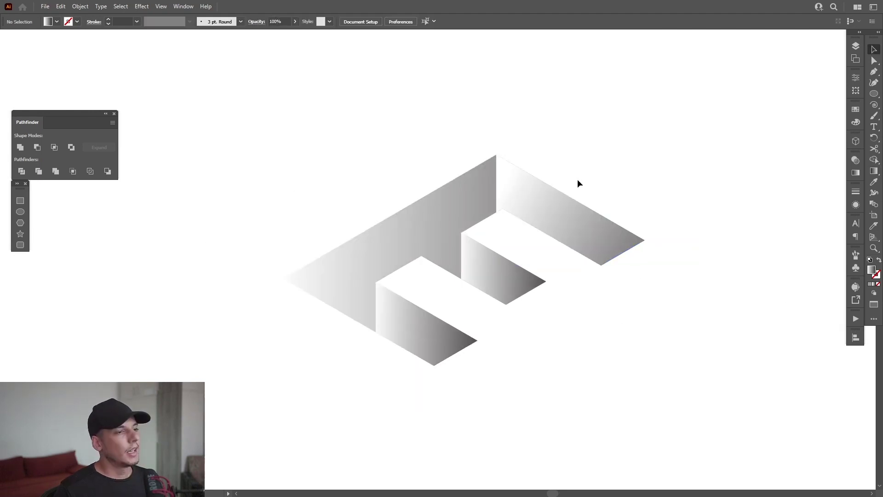
Shift the upper arm's gradient back towards the apex to darken the arm, removing the pure white at its vertical edge.
{"action": "left_click", "coordinate": [544, 210]}
{"action": "key", "text": "g"}
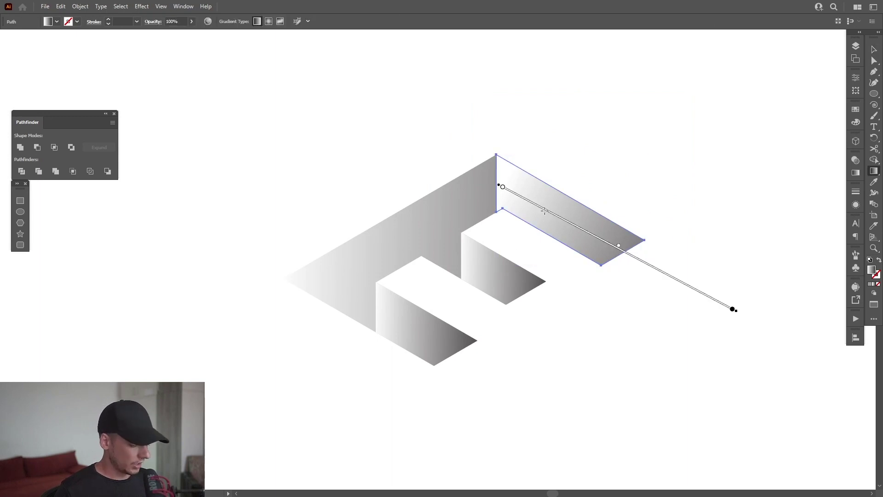
{"action": "scroll", "coordinate": [509, 150], "scroll_direction": "up", "scroll_amount": 1}
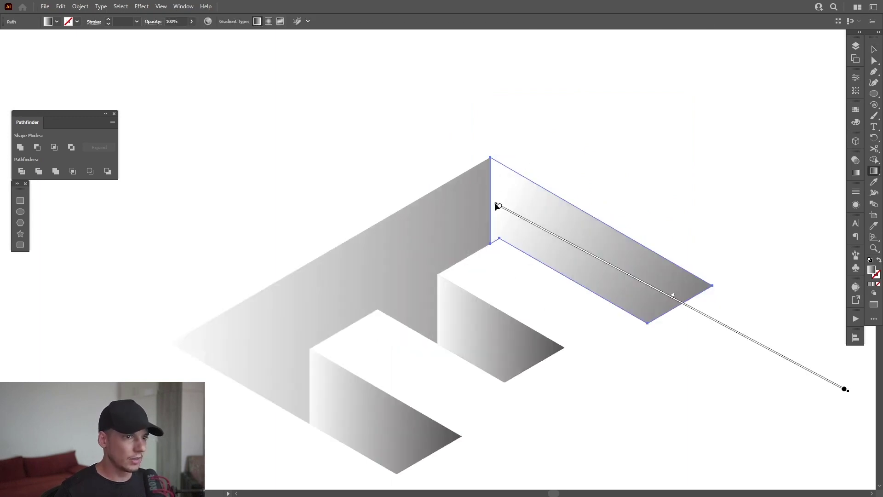
{"action": "scroll", "coordinate": [495, 204], "scroll_direction": "up", "scroll_amount": 1}
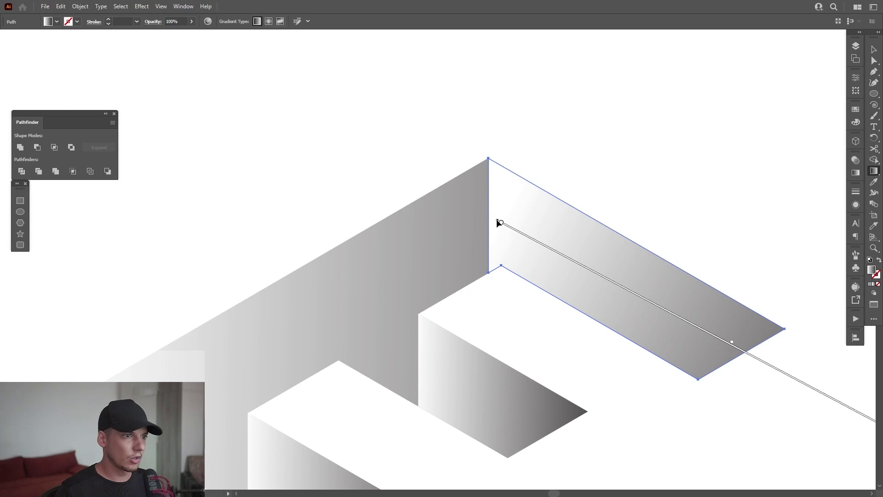
{"action": "scroll", "coordinate": [496, 221], "scroll_direction": "down", "scroll_amount": 1}
{"action": "mouse_move", "coordinate": [529, 236]}
{"action": "left_mouse_down"}
{"action": "mouse_move", "coordinate": [486, 189]}
{"action": "mouse_move", "coordinate": [493, 203]}
{"action": "left_mouse_up"}
{"action": "key", "text": "space"}
{"action": "left_click_drag", "start_coordinate": [613, 353], "coordinate": [574, 301]}
{"action": "key", "text": "v"}
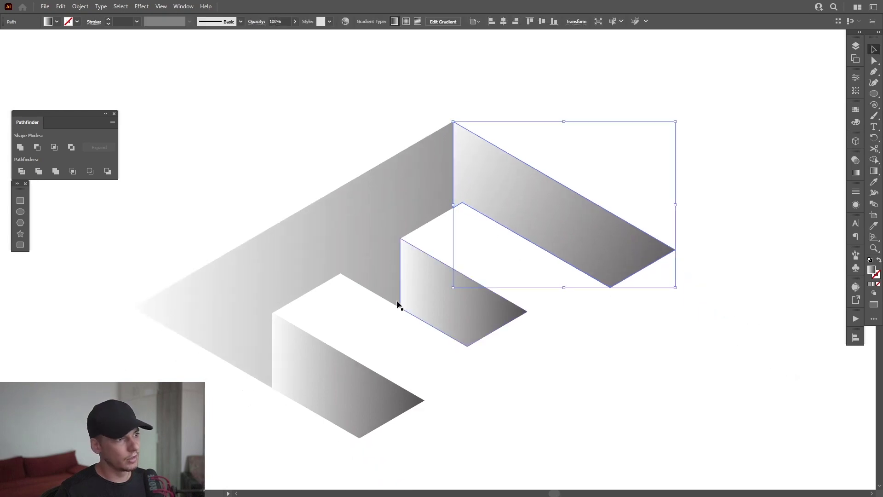
Shift the E body's gradient so it starts further outside the pale tip, and deselect the body.
{"action": "left_click", "coordinate": [232, 290]}
{"action": "key", "text": "space"}
{"action": "mouse_move", "coordinate": [245, 292]}
{"action": "left_mouse_down"}
{"action": "mouse_move", "coordinate": [338, 267]}
{"action": "mouse_move", "coordinate": [315, 276]}
{"action": "left_mouse_up"}
{"action": "scroll", "coordinate": [235, 278], "scroll_direction": "up", "scroll_amount": 2}
{"action": "scroll", "coordinate": [265, 279], "scroll_direction": "down", "scroll_amount": 3}
{"action": "key", "text": "g"}
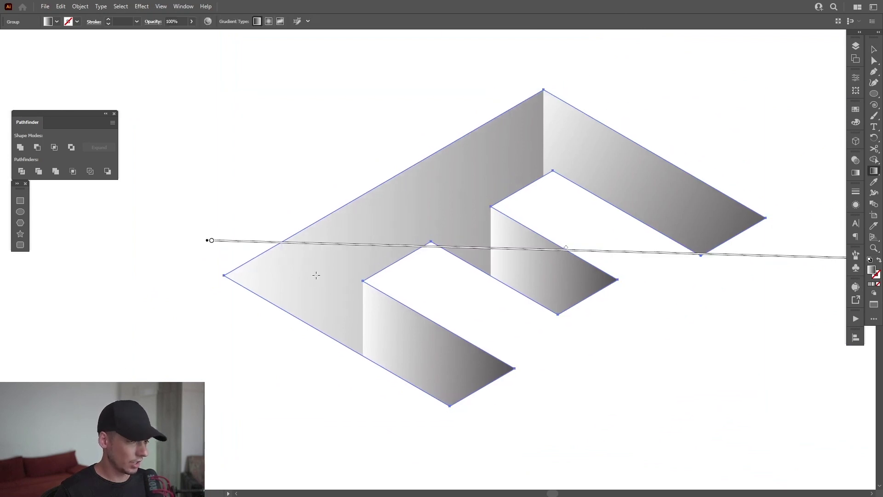
{"action": "scroll", "coordinate": [316, 275], "scroll_direction": "down", "scroll_amount": 1}
{"action": "mouse_move", "coordinate": [540, 259]}
{"action": "left_mouse_down"}
{"action": "mouse_move", "coordinate": [477, 277]}
{"action": "mouse_move", "coordinate": [473, 257]}
{"action": "left_mouse_up"}
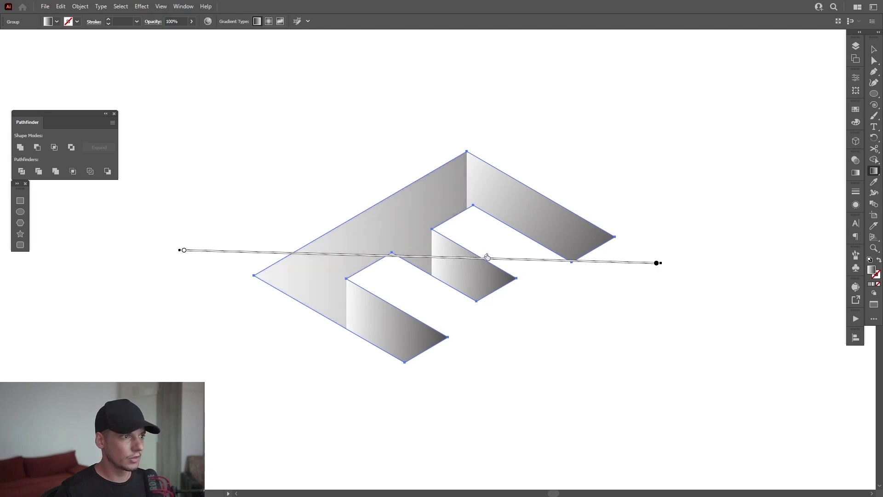
{"action": "key", "text": "v"}
{"action": "left_click", "coordinate": [556, 366]}
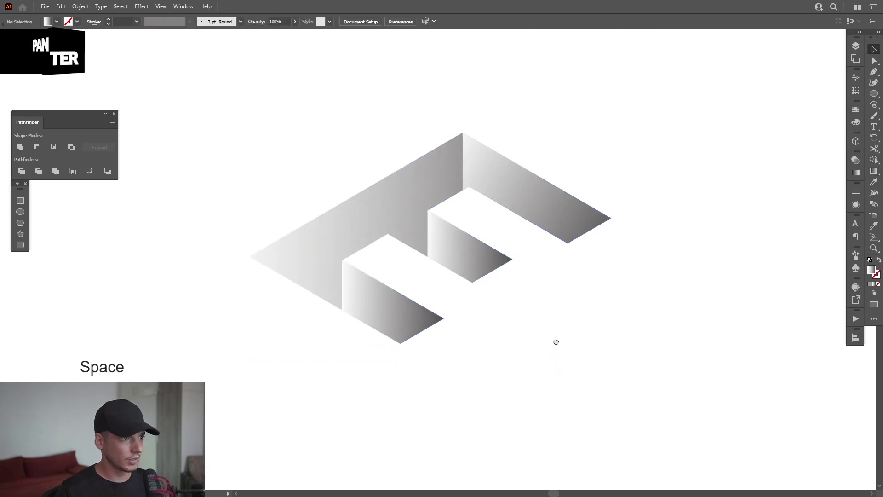
Redraw the middle arm's gradient diagonally downwards along the arm, ending well beyond its far end.
{"action": "scroll", "coordinate": [555, 339], "scroll_direction": "up", "scroll_amount": 1}
{"action": "left_click", "coordinate": [445, 255]}
{"action": "key", "text": "g"}
{"action": "scroll", "coordinate": [446, 255], "scroll_direction": "down", "scroll_amount": 1}
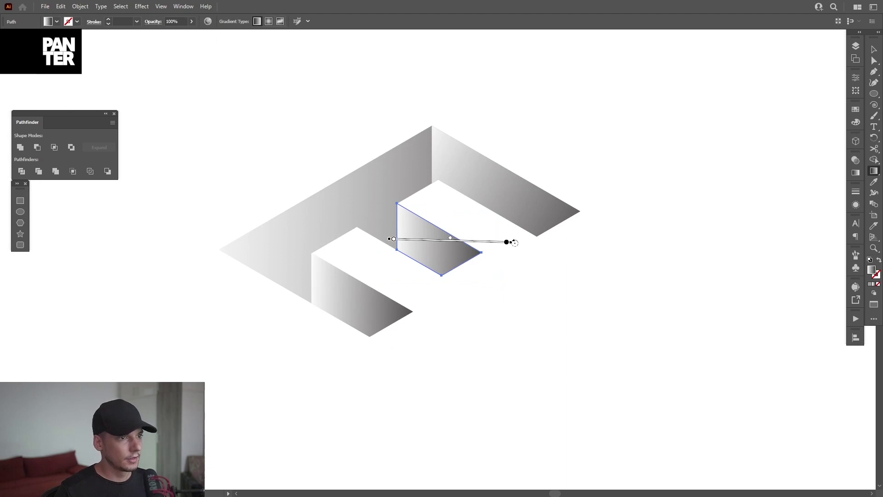
{"action": "mouse_move", "coordinate": [514, 243]}
{"action": "left_mouse_down"}
{"action": "mouse_move", "coordinate": [511, 302]}
{"action": "mouse_move", "coordinate": [574, 331]}
{"action": "mouse_move", "coordinate": [553, 322]}
{"action": "left_mouse_up"}
{"action": "key", "text": "v"}
Redraw the lower arm's gradient diagonally along the arm, from its vertical edge to well beyond its far end.
{"action": "left_click", "coordinate": [389, 317]}
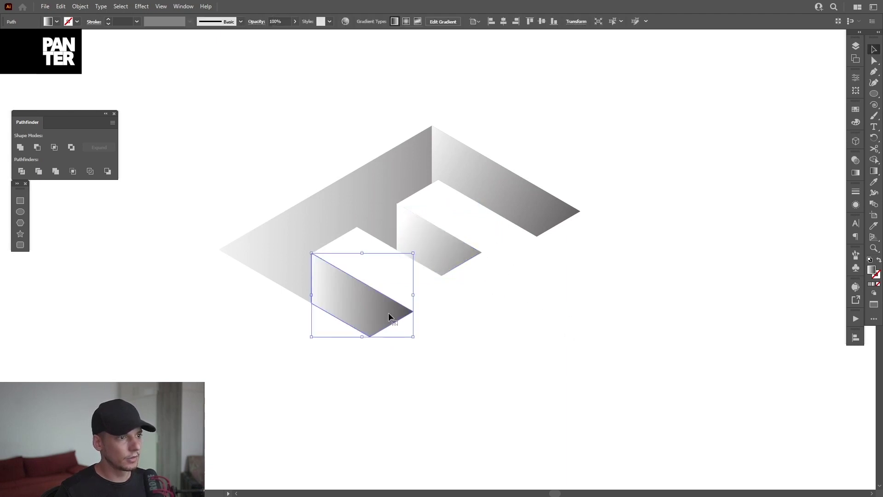
{"action": "key", "text": "g"}
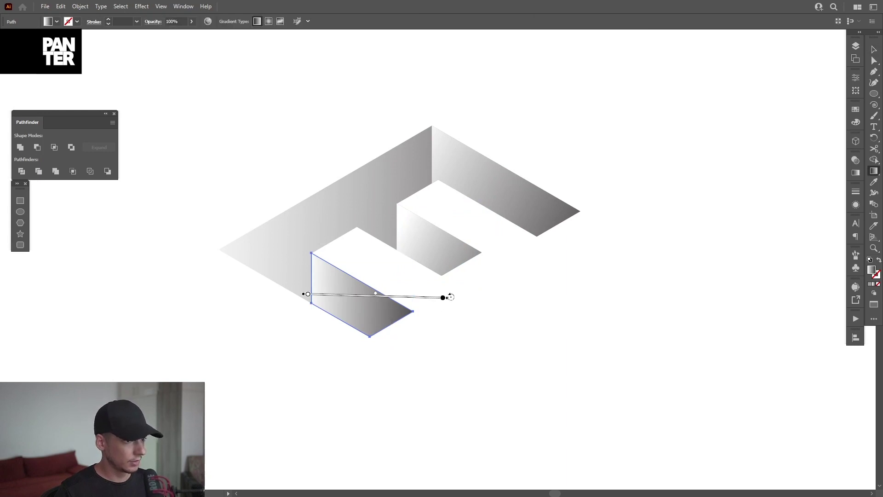
{"action": "mouse_move", "coordinate": [450, 297]}
{"action": "left_mouse_down"}
{"action": "mouse_move", "coordinate": [447, 357]}
{"action": "mouse_move", "coordinate": [438, 370]}
{"action": "mouse_move", "coordinate": [467, 381]}
{"action": "left_mouse_up"}
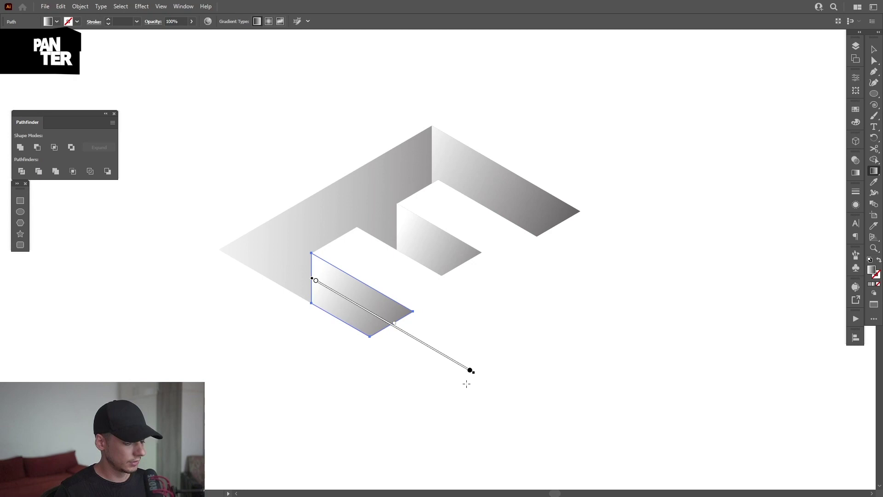